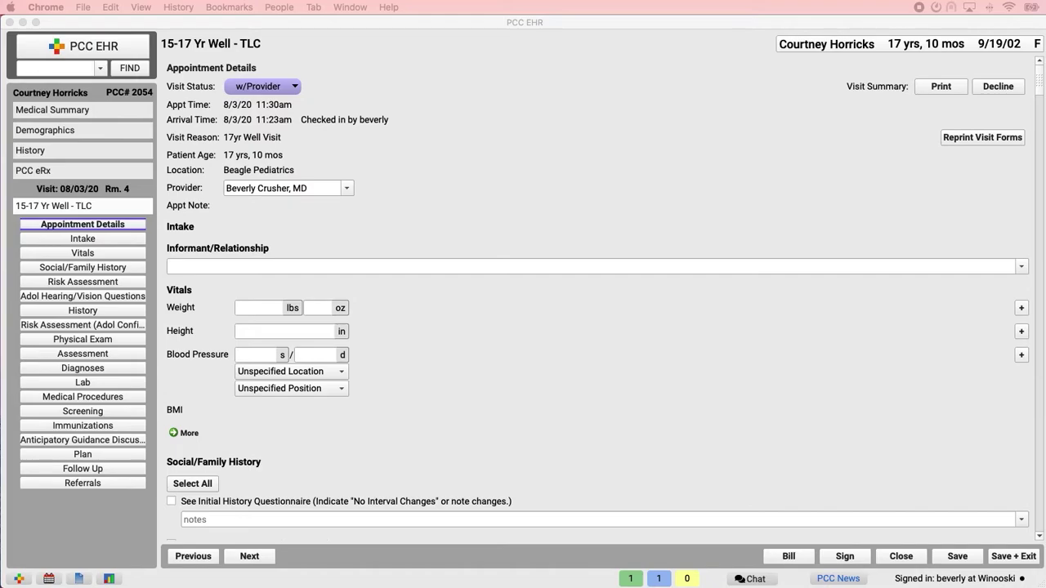
Check the exercise counseling, dietary management and well child visit diagnoses for the visit.
click(109, 373)
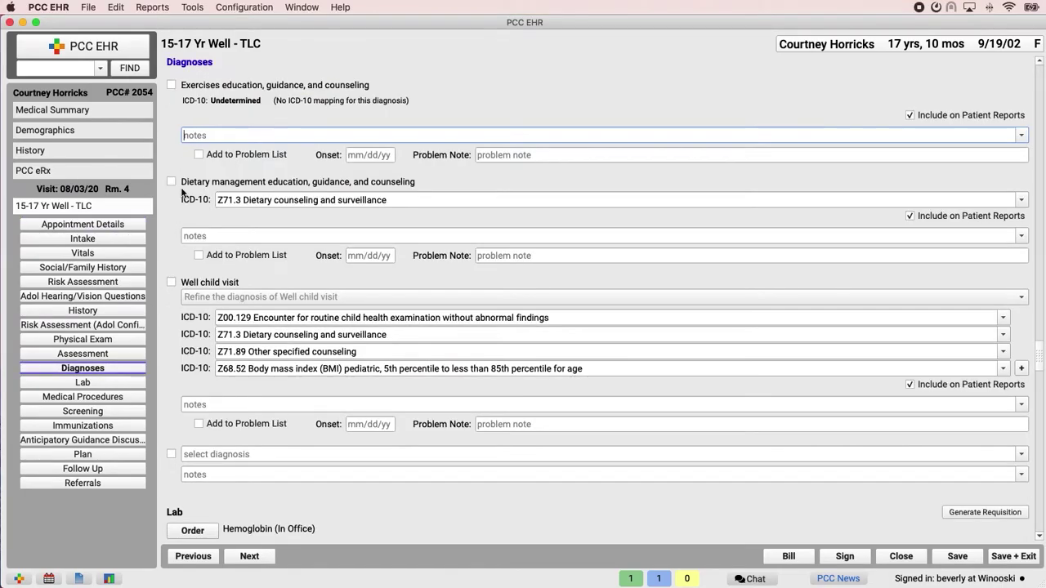
click(171, 85)
click(171, 182)
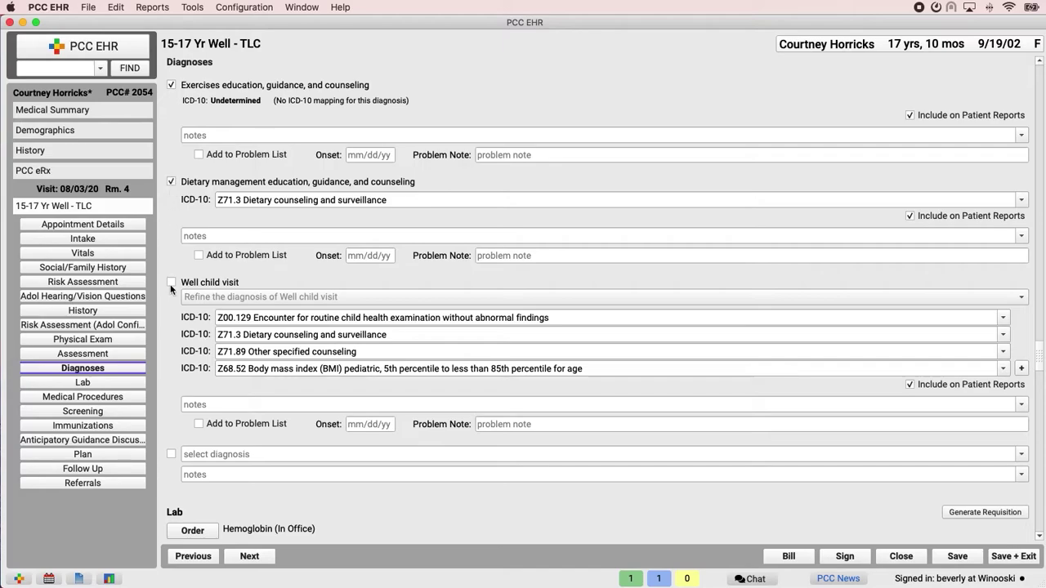
click(170, 454)
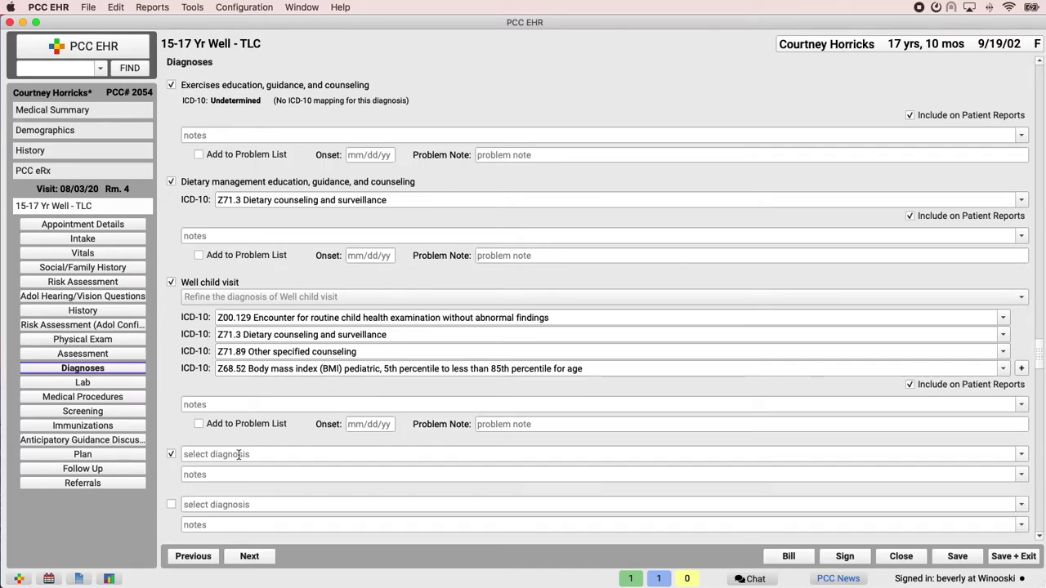
Add Venereal disease screening (Z11.3) as a diagnosis by searching 'vener'.
click(237, 452)
text(vener)
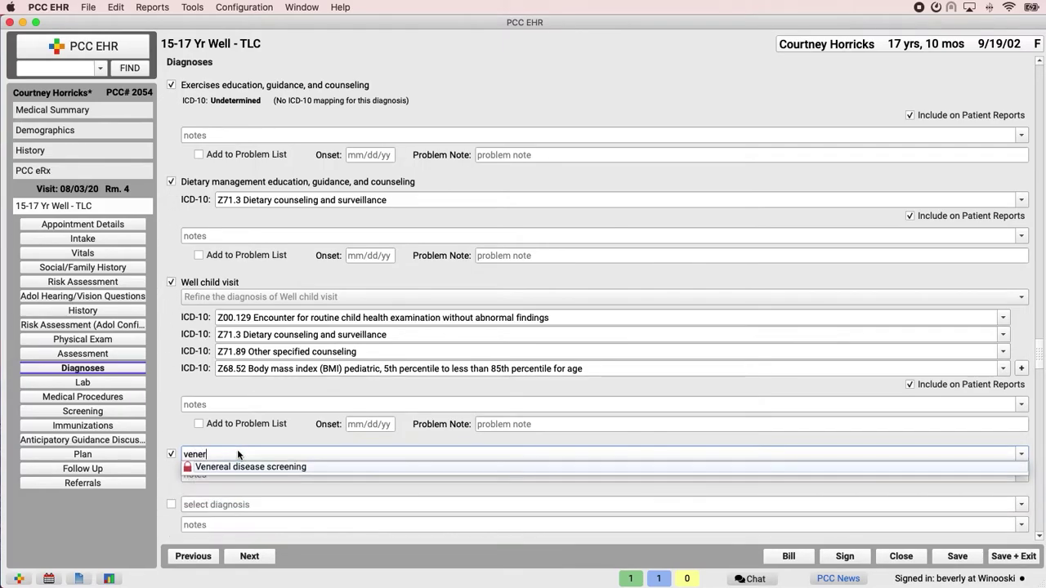
click(240, 467)
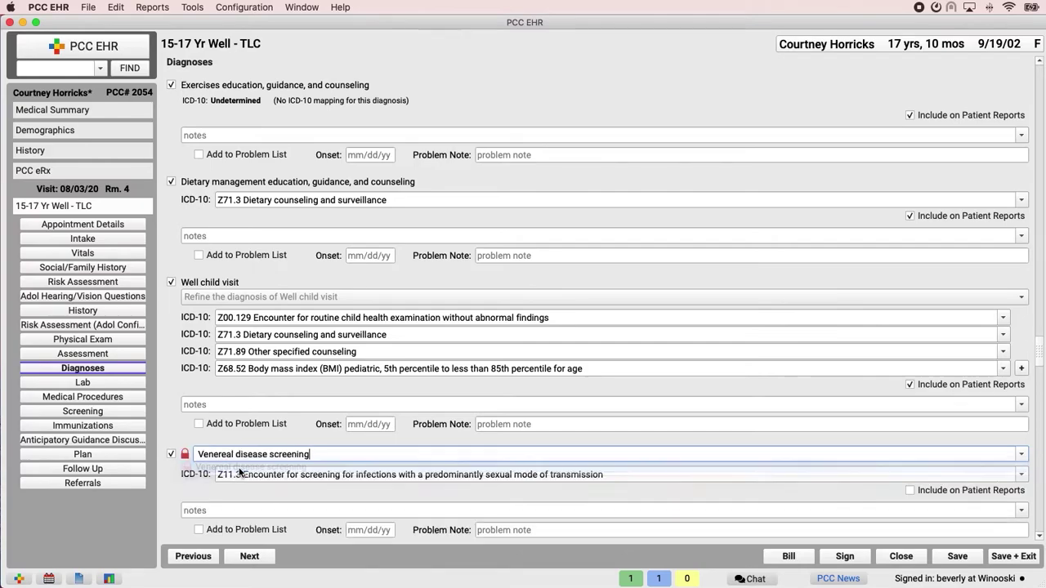
Order the Hemoglobin, Lipid Panel, GC/Chlamydia and HIV labs for the visit.
click(74, 384)
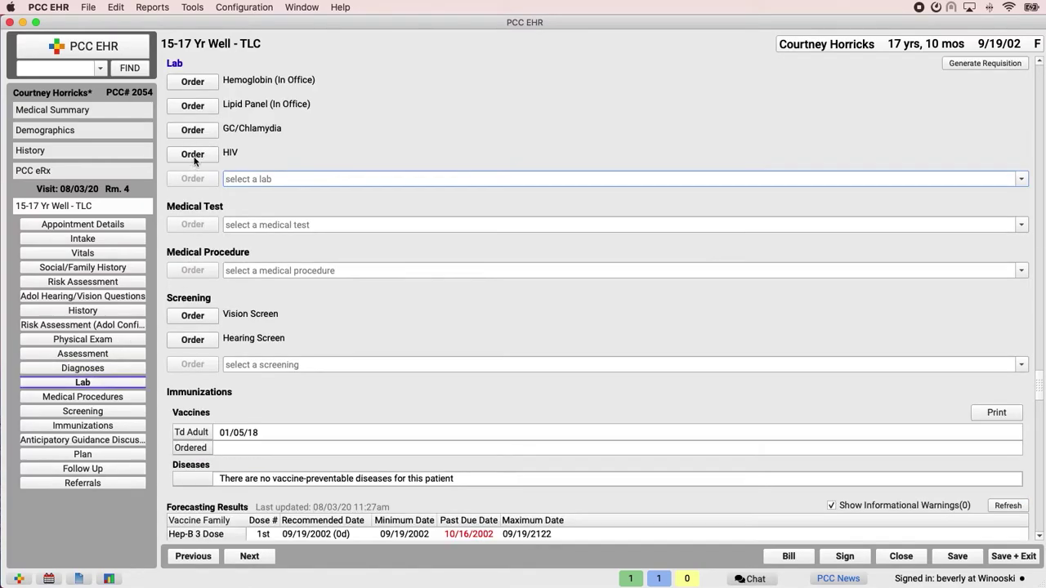
click(200, 85)
click(184, 195)
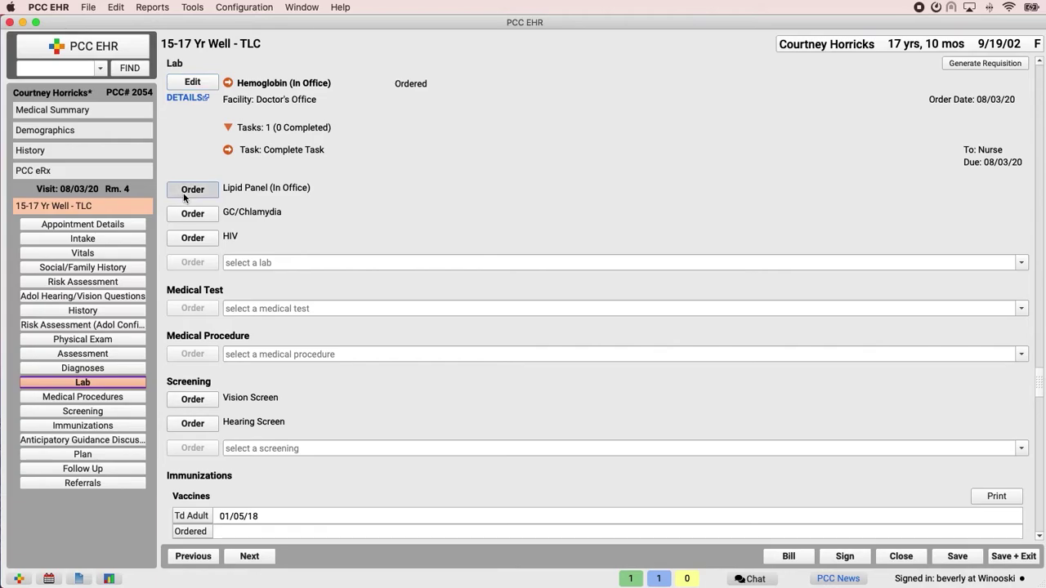
click(198, 299)
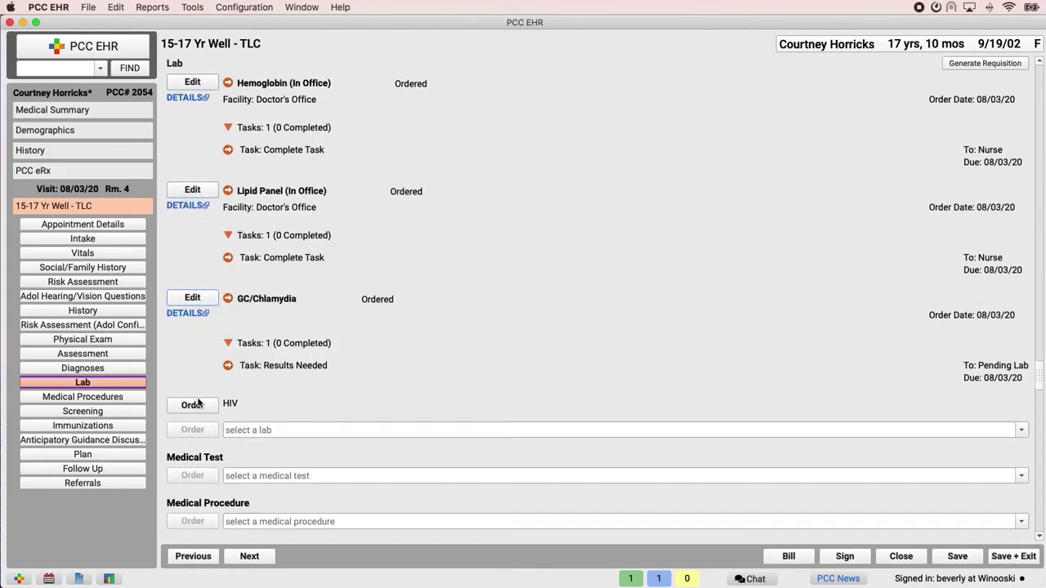
click(196, 405)
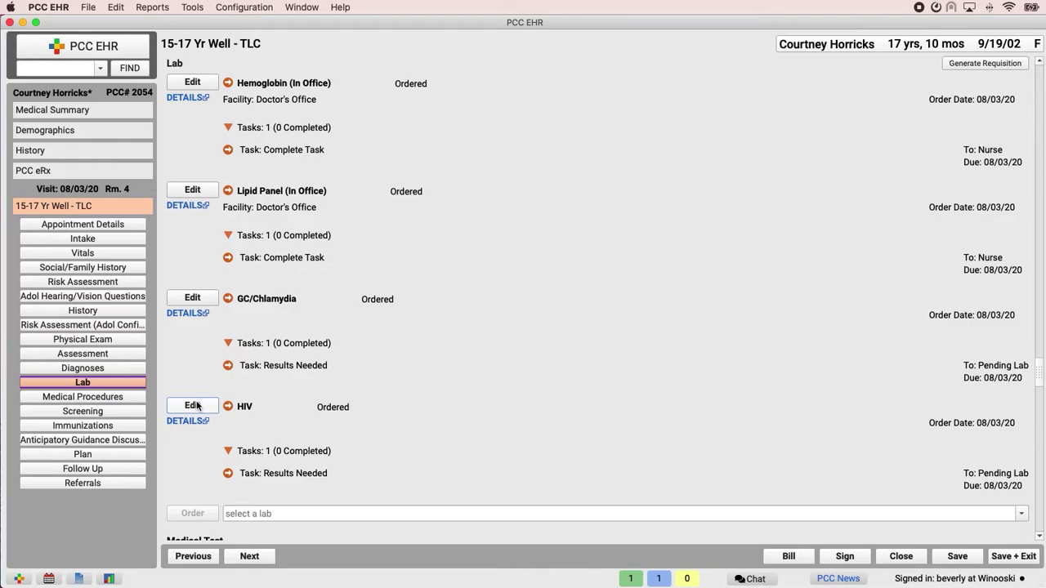
click(129, 388)
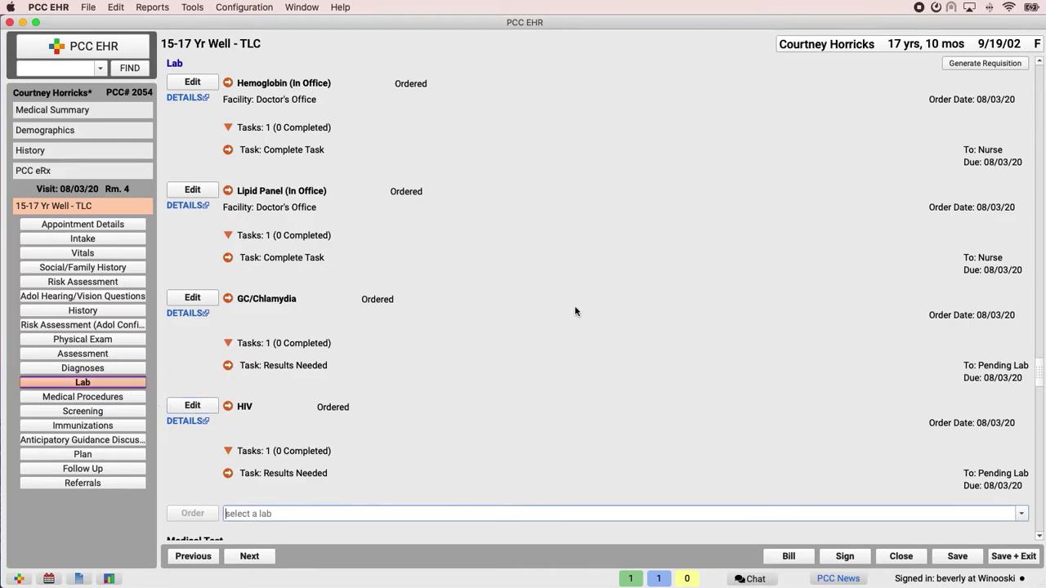
Save the chart changes and open the Generate Lab Requisition form.
click(983, 65)
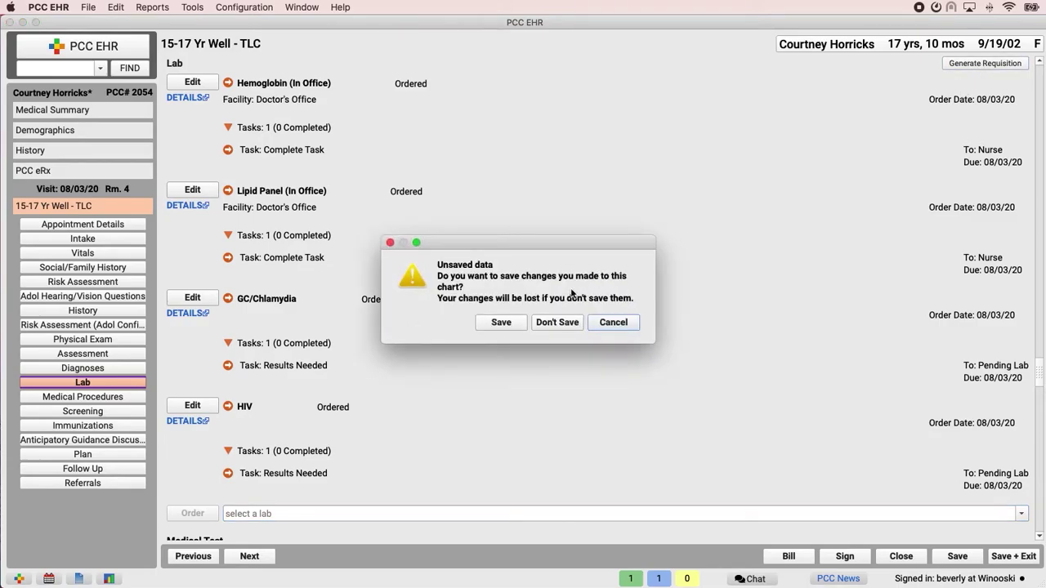
click(501, 324)
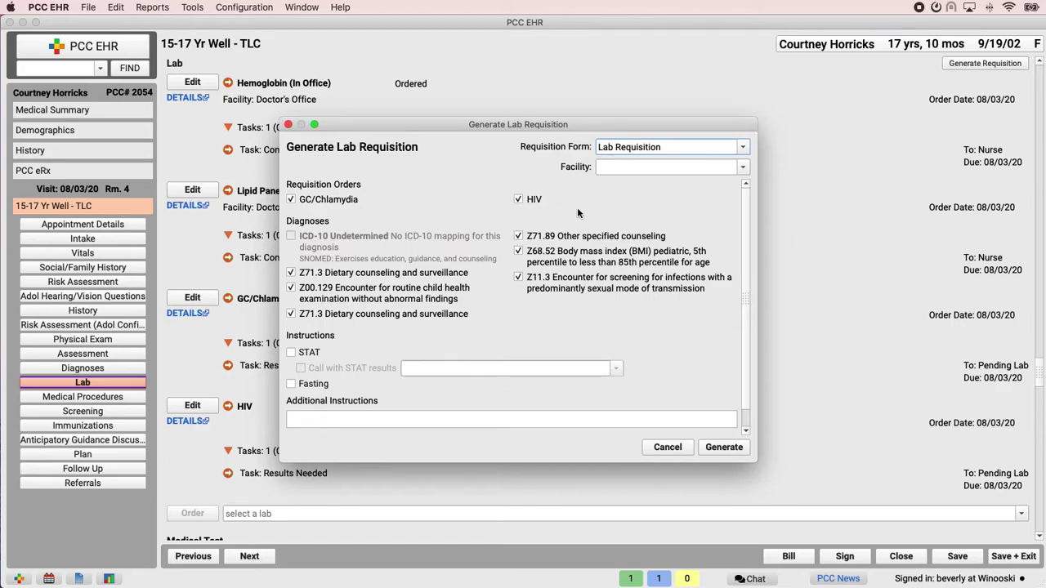
Set the facility to Aloha Laboratories and uncheck every diagnosis except Z11.3.
click(743, 168)
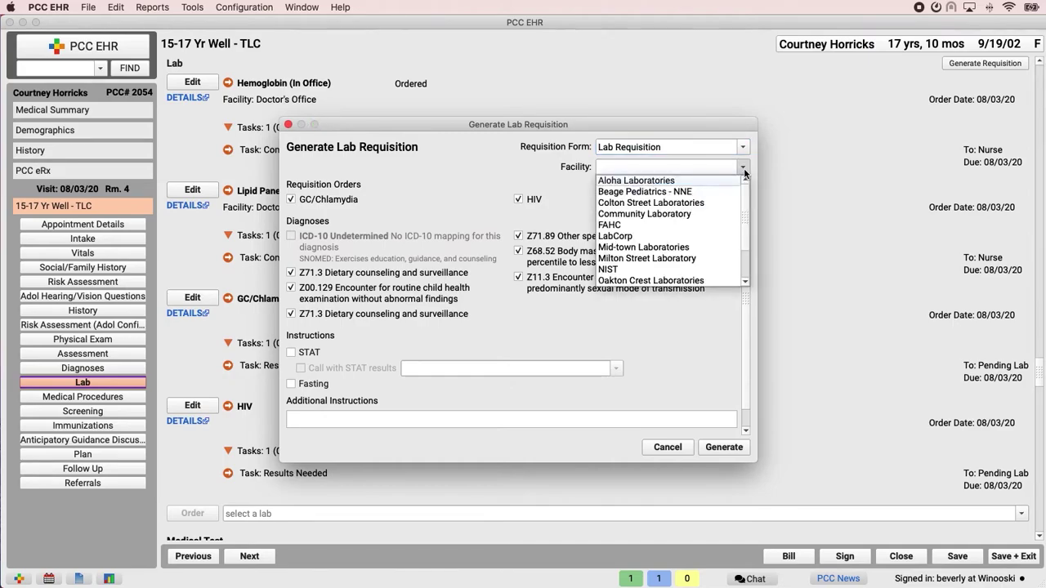
click(705, 186)
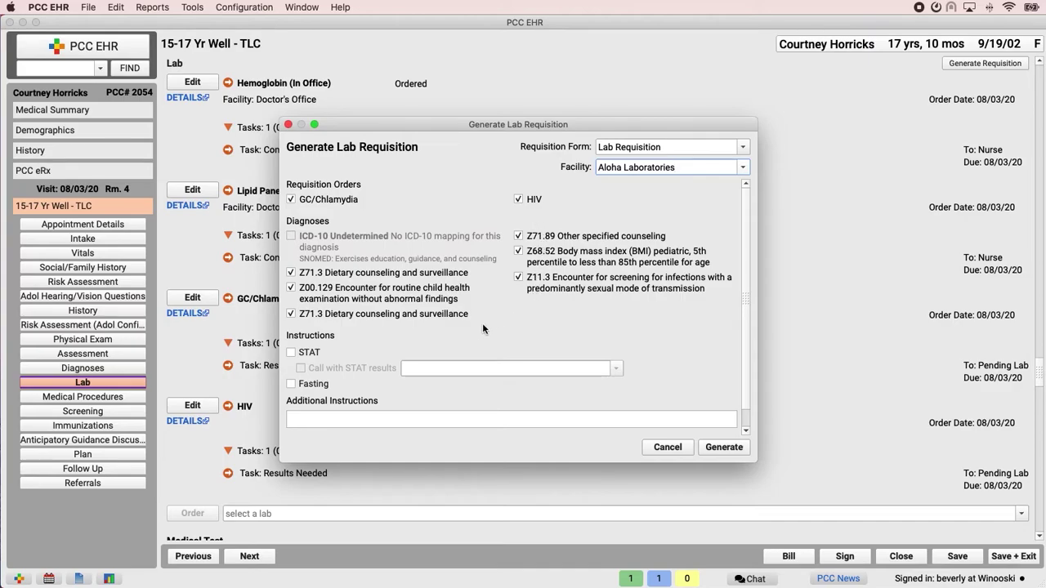
click(291, 273)
click(291, 288)
click(292, 314)
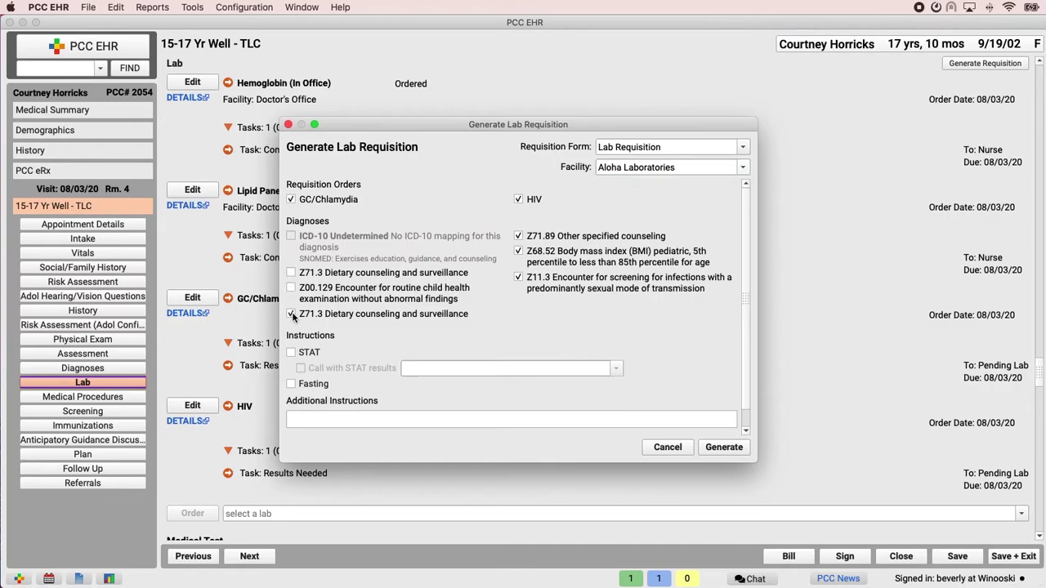
click(517, 237)
click(518, 252)
click(291, 353)
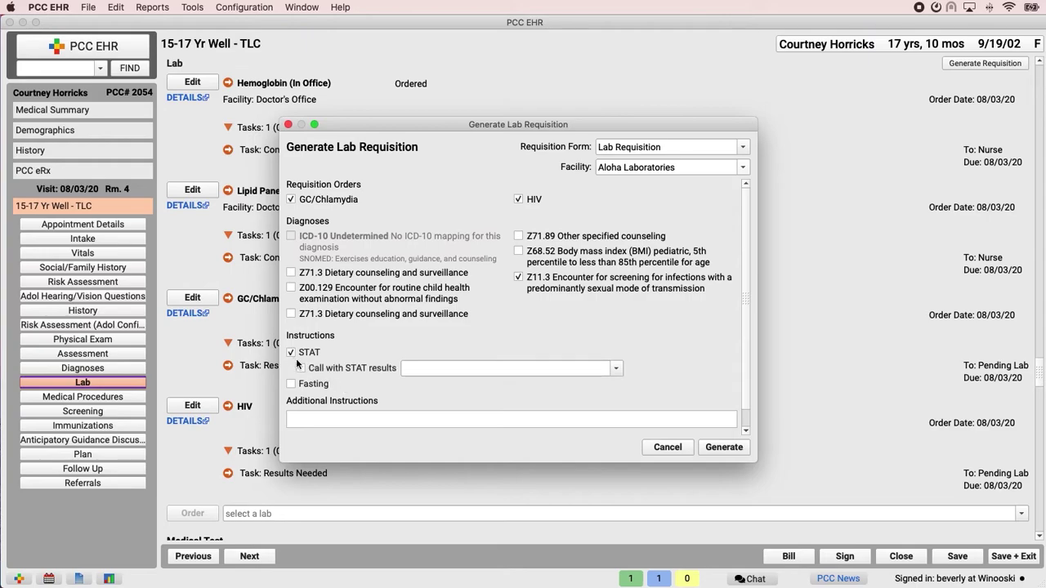
click(300, 368)
click(616, 369)
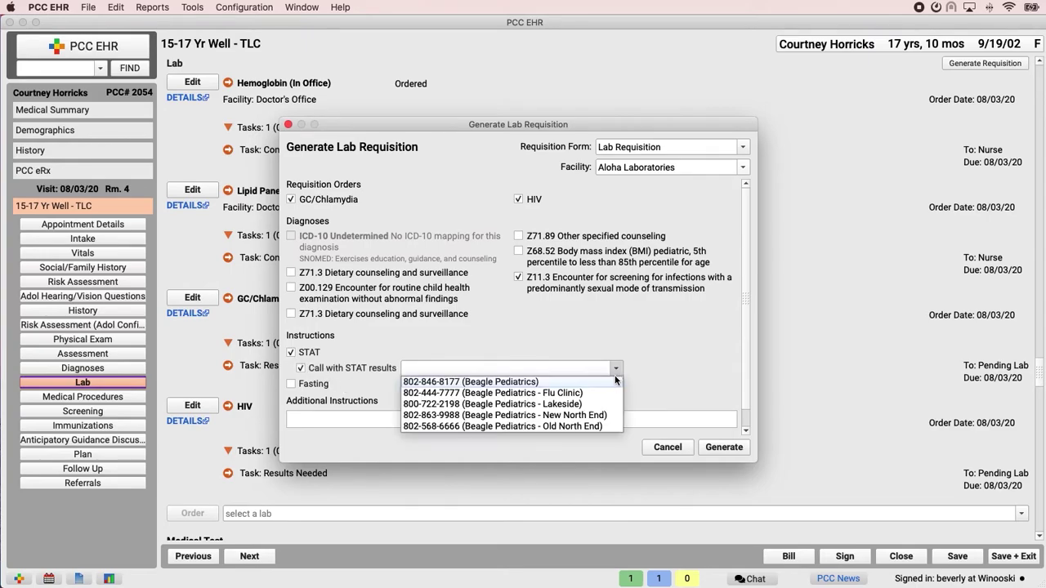
click(607, 402)
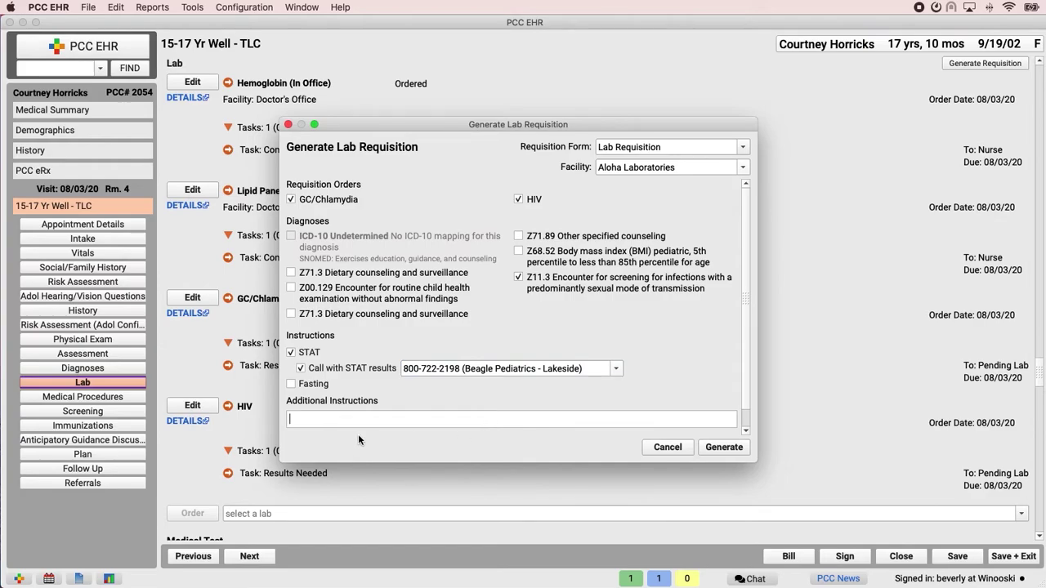
click(301, 369)
click(291, 352)
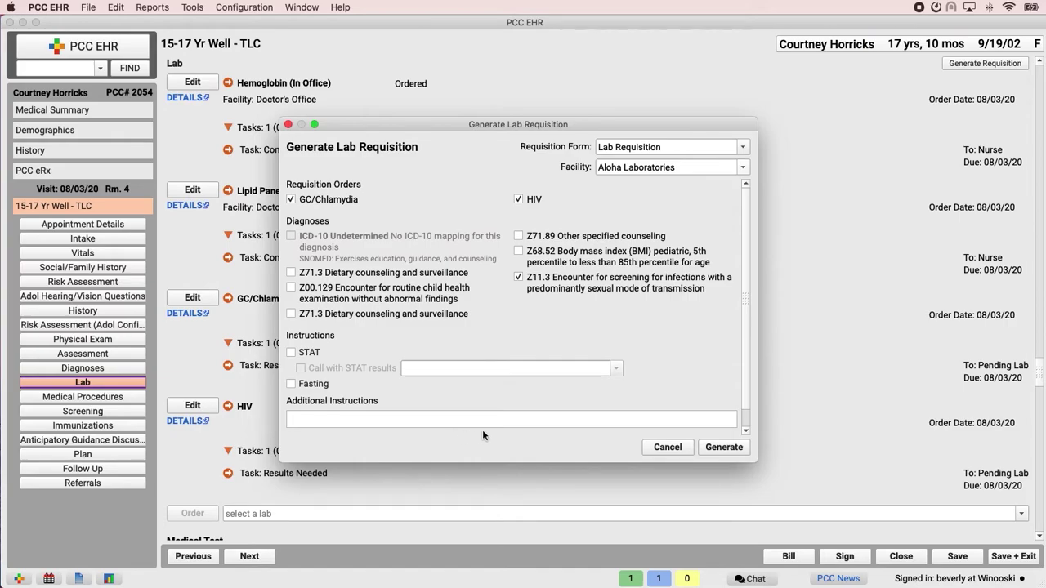
Generate the lab requisition, review the Lab Order Form, and leave Display in Portal Documents off.
click(708, 447)
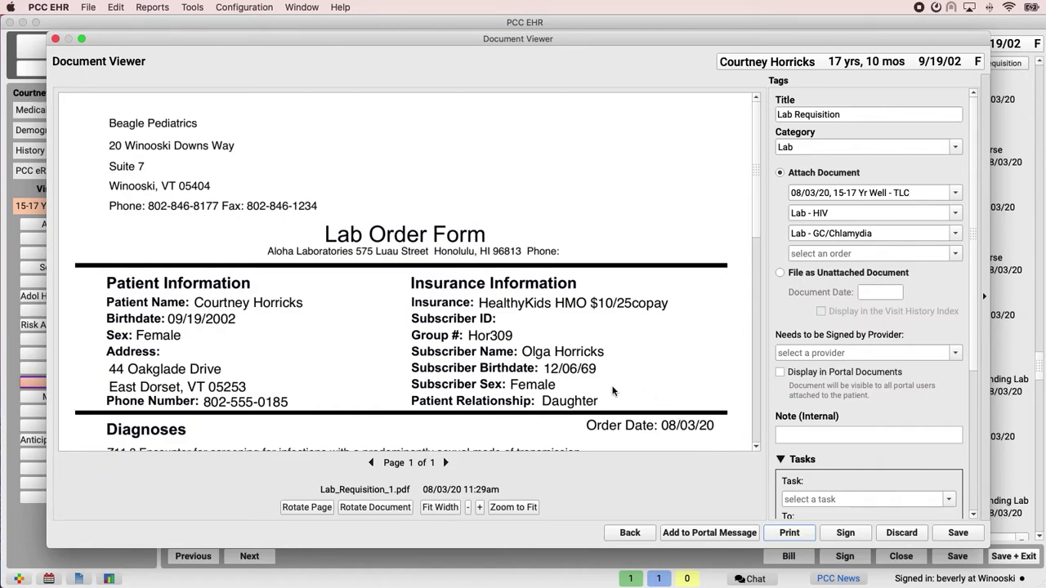
scroll(613, 390, down, 3)
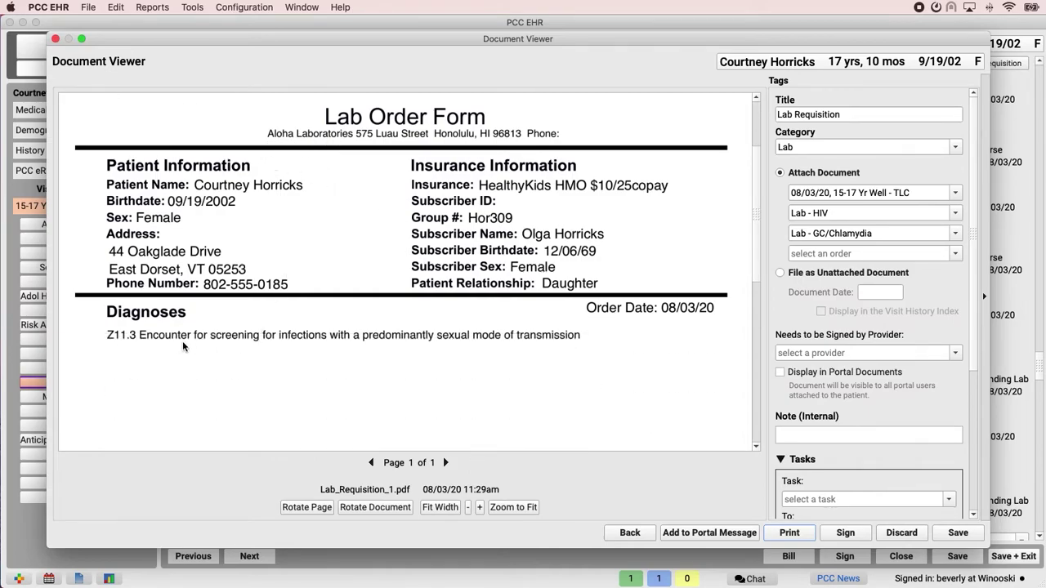
scroll(181, 346, down, 4)
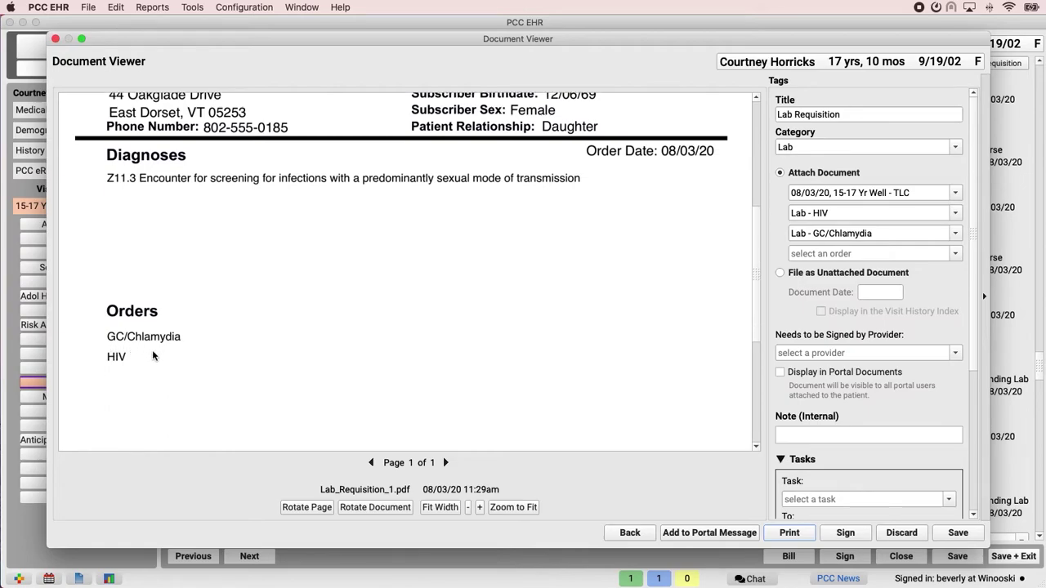
scroll(152, 356, down, 5)
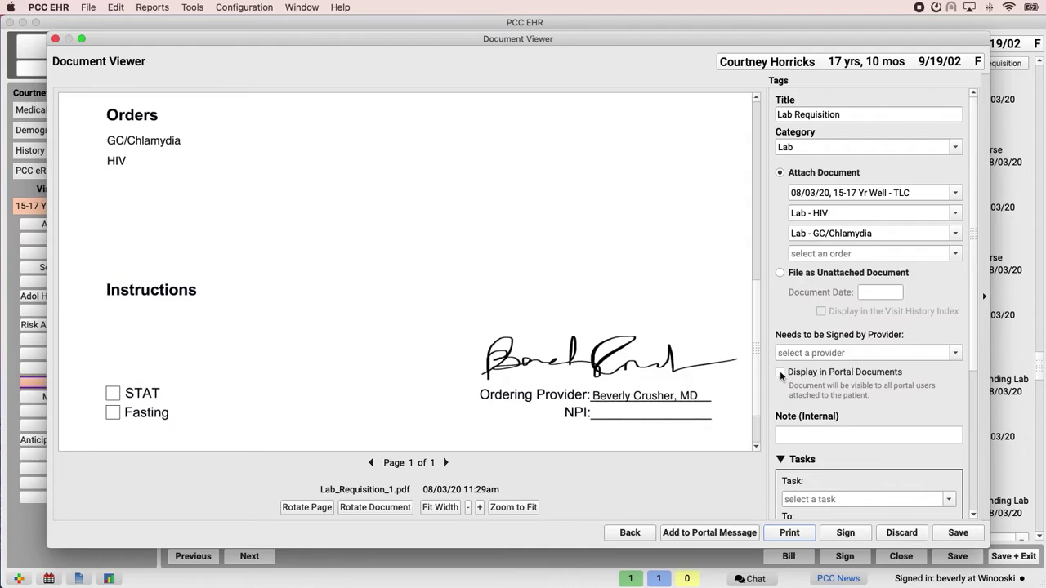
click(780, 373)
click(780, 373)
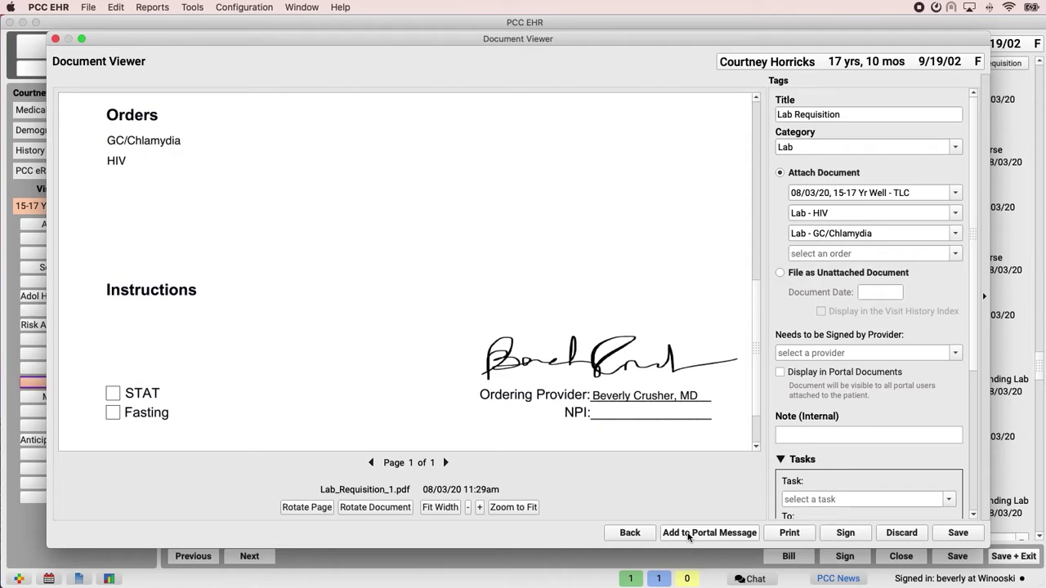
Send the requisition in a portal message titled 'lab requisition' with note 'Here you go :-)'.
click(689, 533)
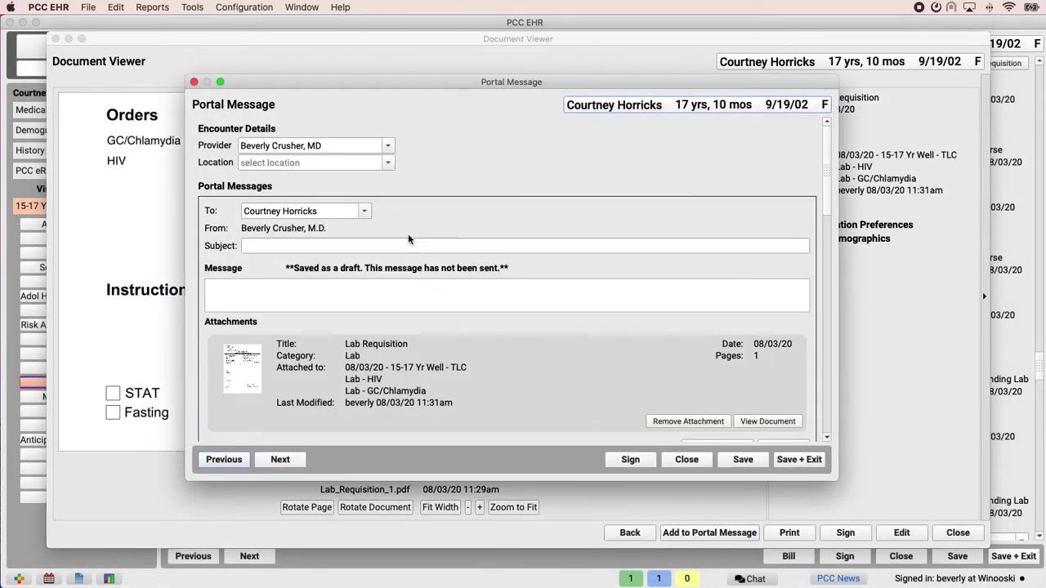
drag(325, 211, 239, 213)
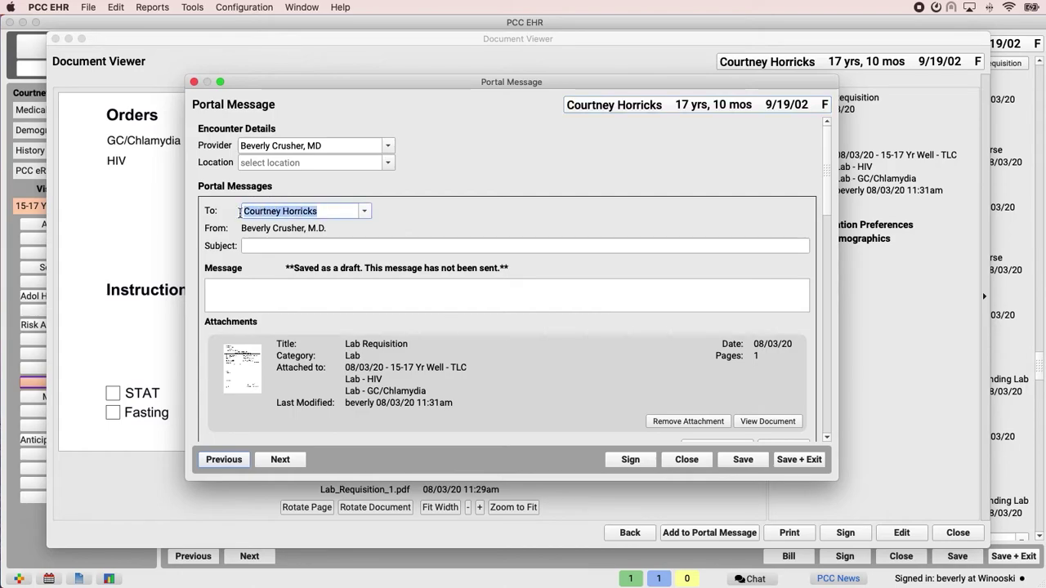
click(305, 245)
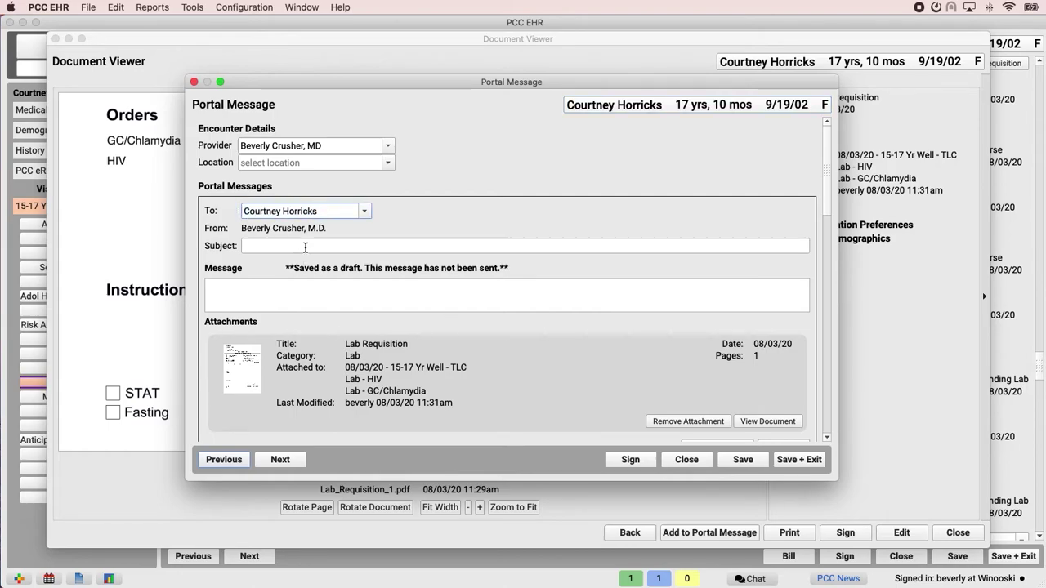
text(lab rew)
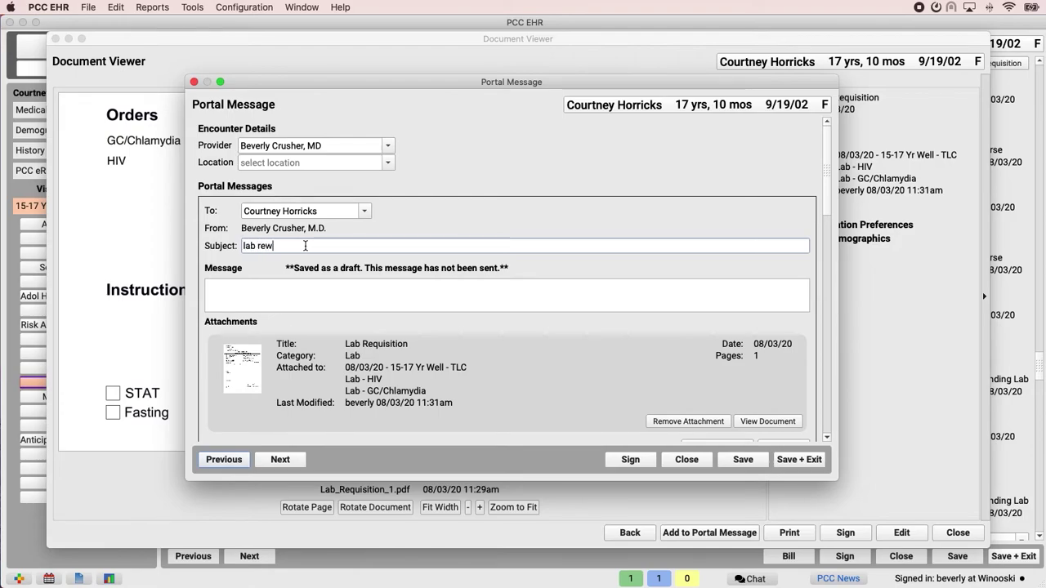
key(BackSpace)
text(quisition)
click(286, 295)
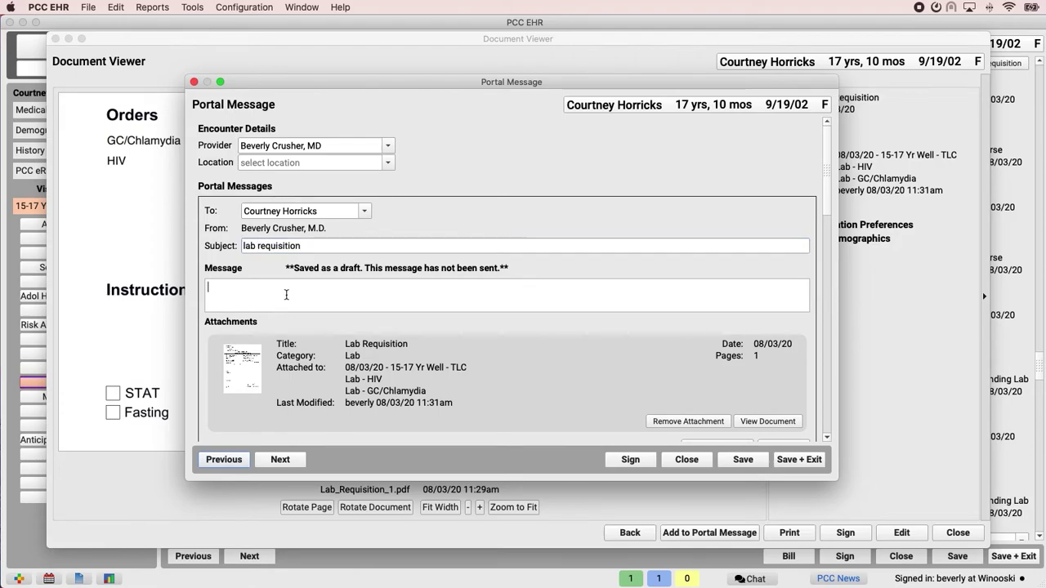
text(Here you go :-))
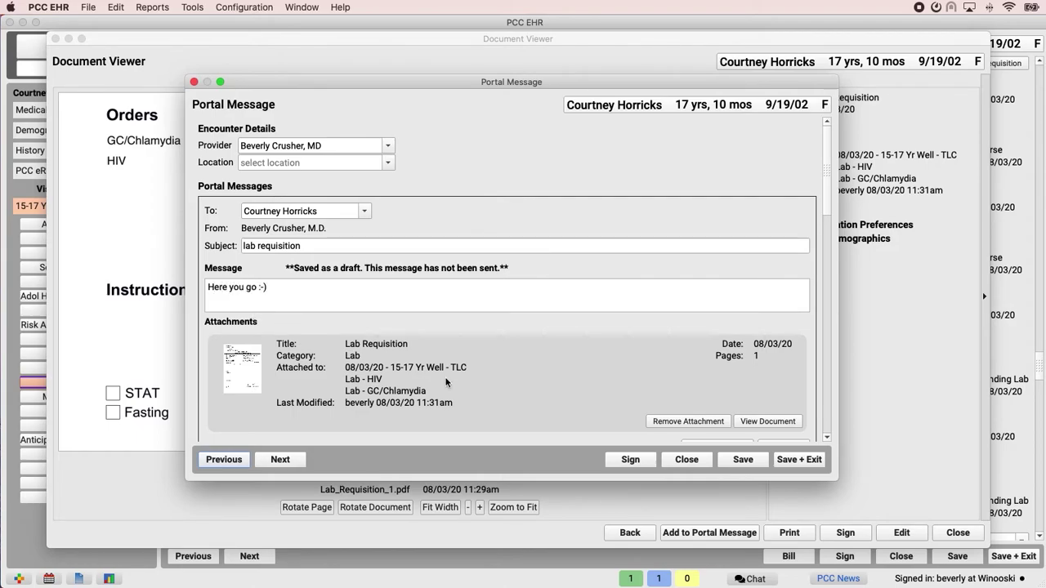
click(797, 459)
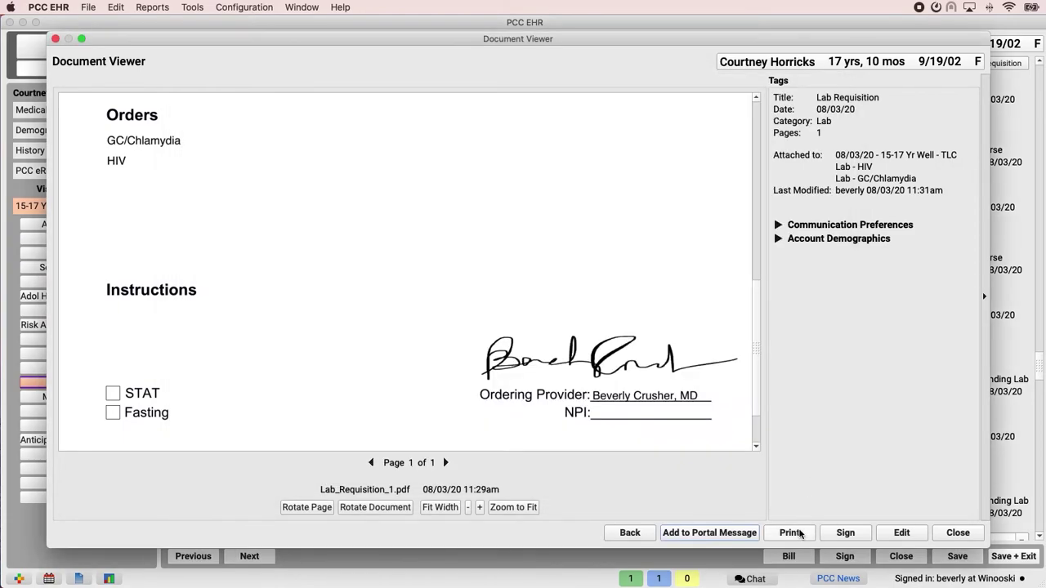
Print the lab requisition on the Xerox C8035 and close the document viewer.
click(791, 533)
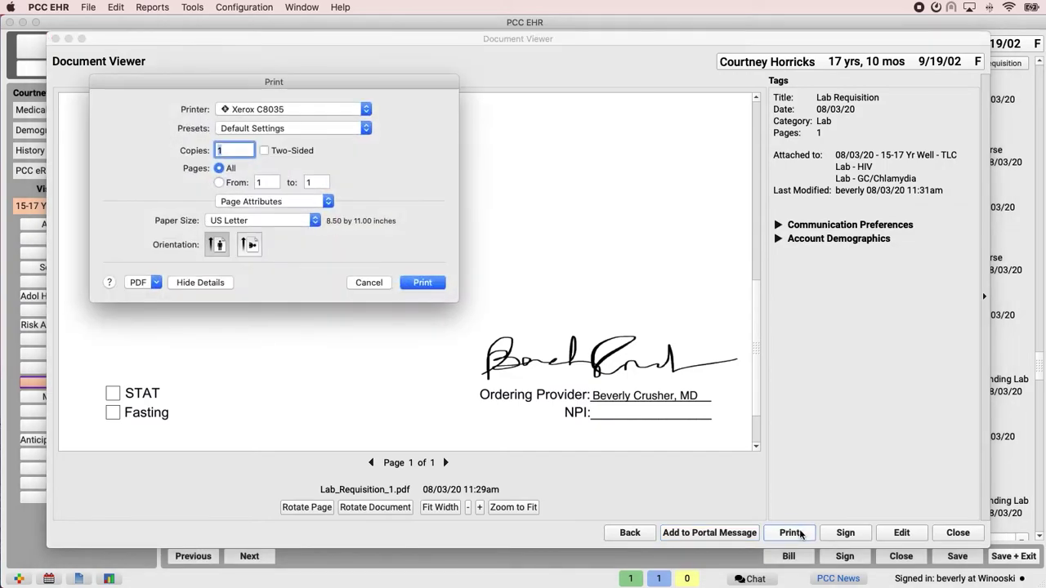
click(365, 110)
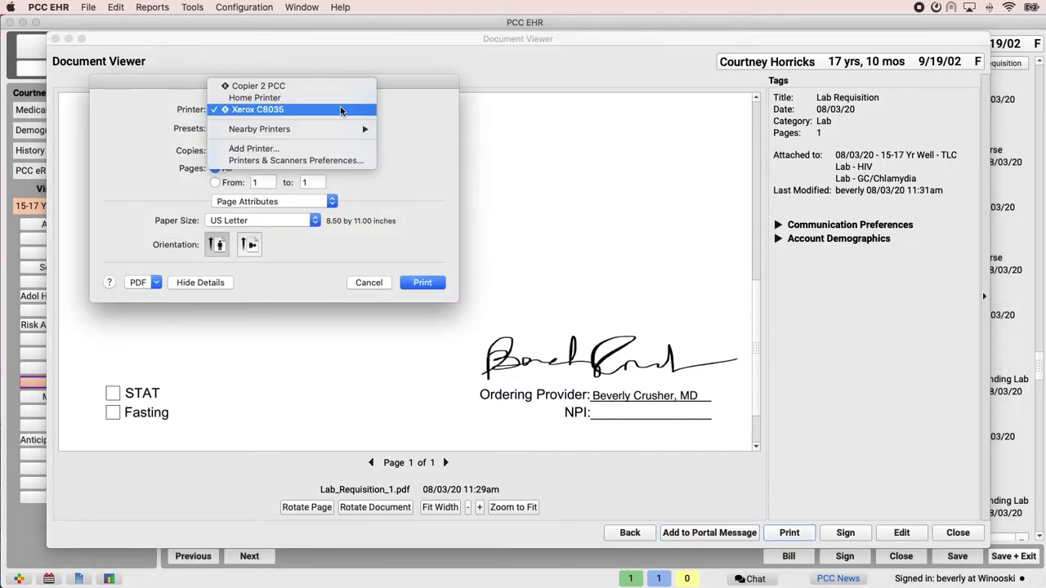
click(295, 110)
click(441, 285)
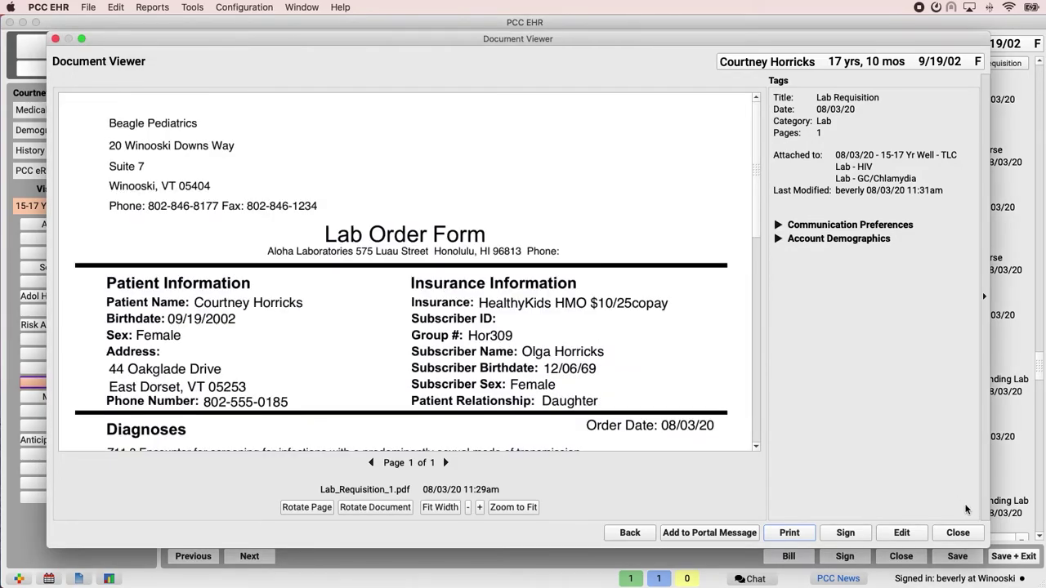
click(958, 533)
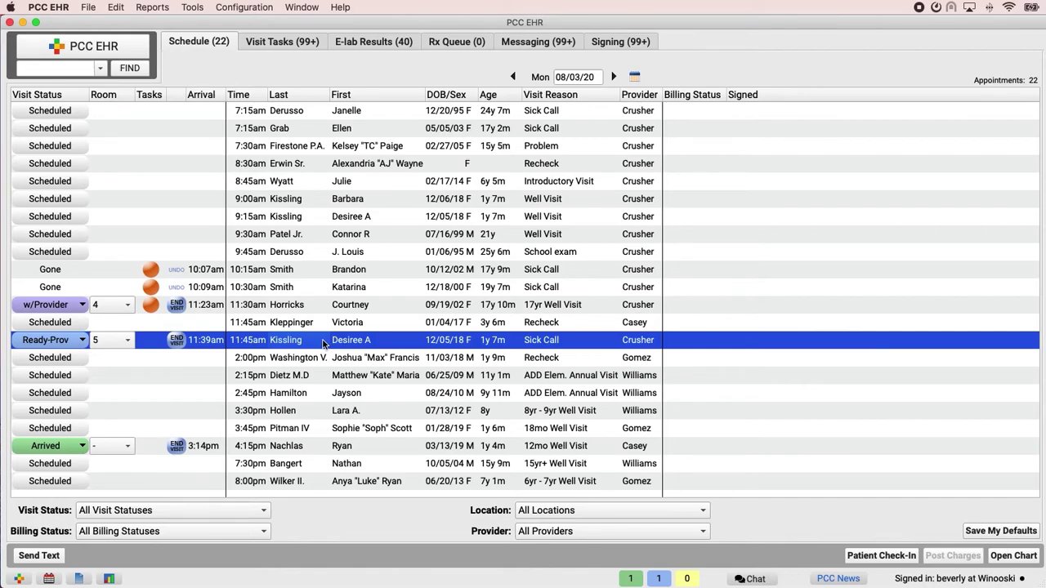
Open the 11:45 sick-visit patient's chart at its diagnoses section.
double_click(323, 343)
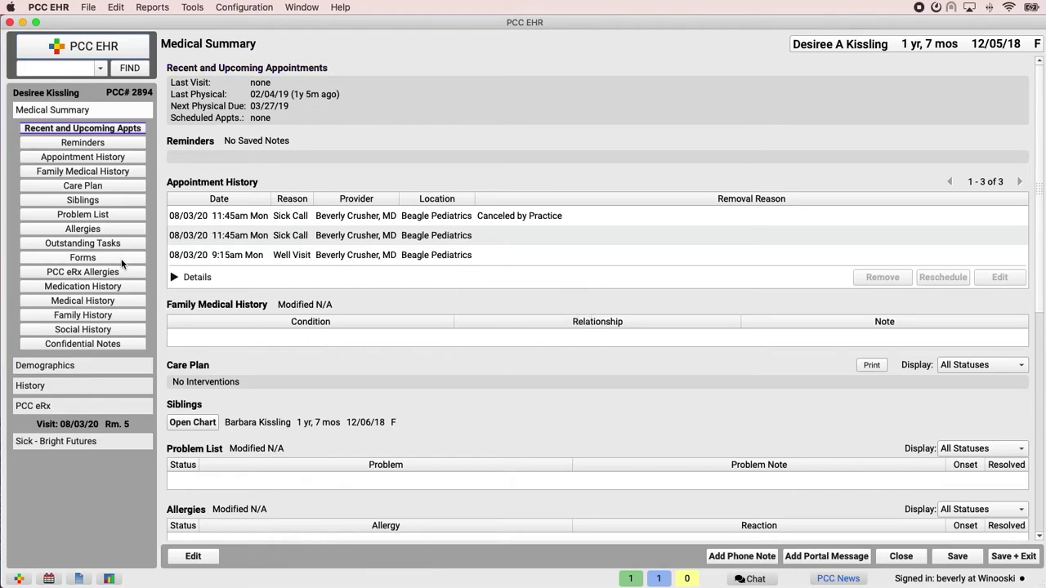
click(63, 441)
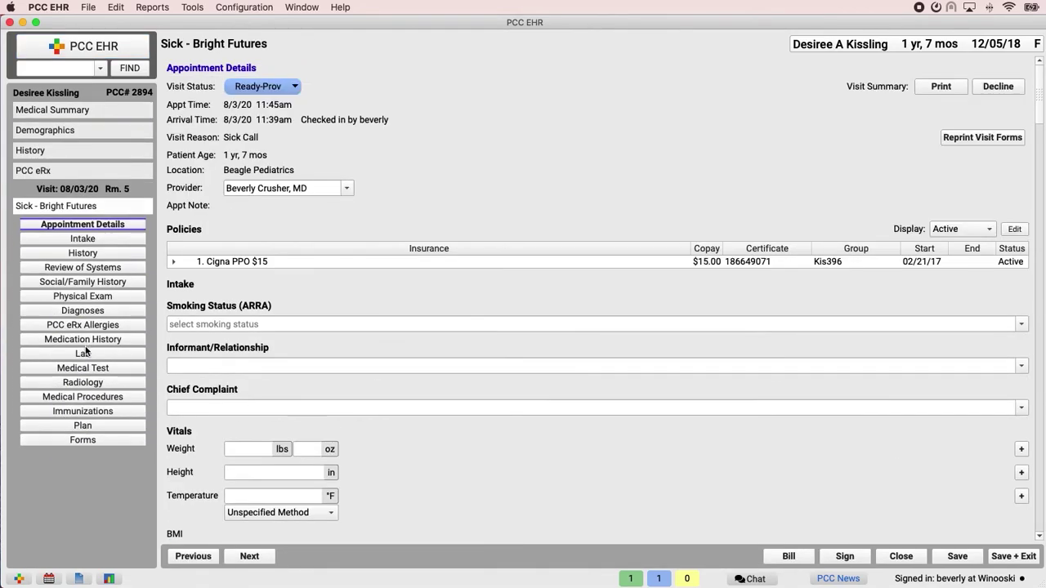
click(91, 312)
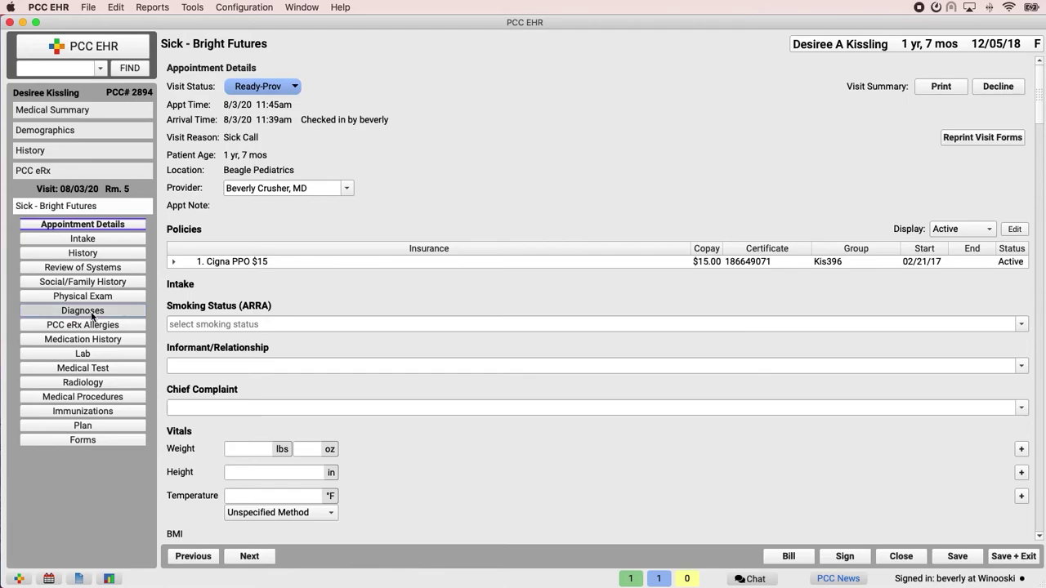
Add diagnosis Crush injury of left little finger, initial encounter (S67.197A) via a 'crush' search.
click(200, 87)
text(crush)
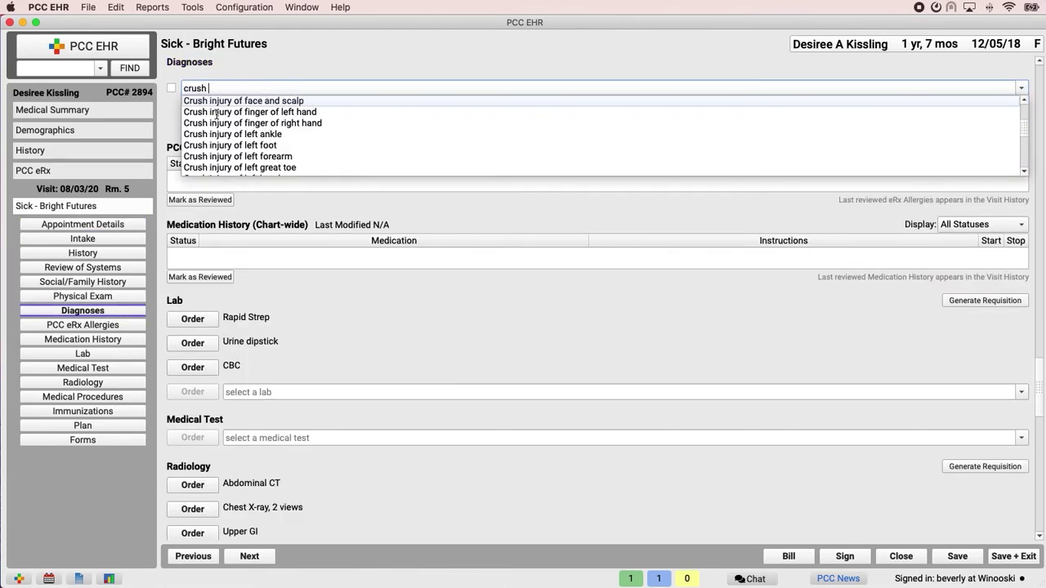
click(220, 113)
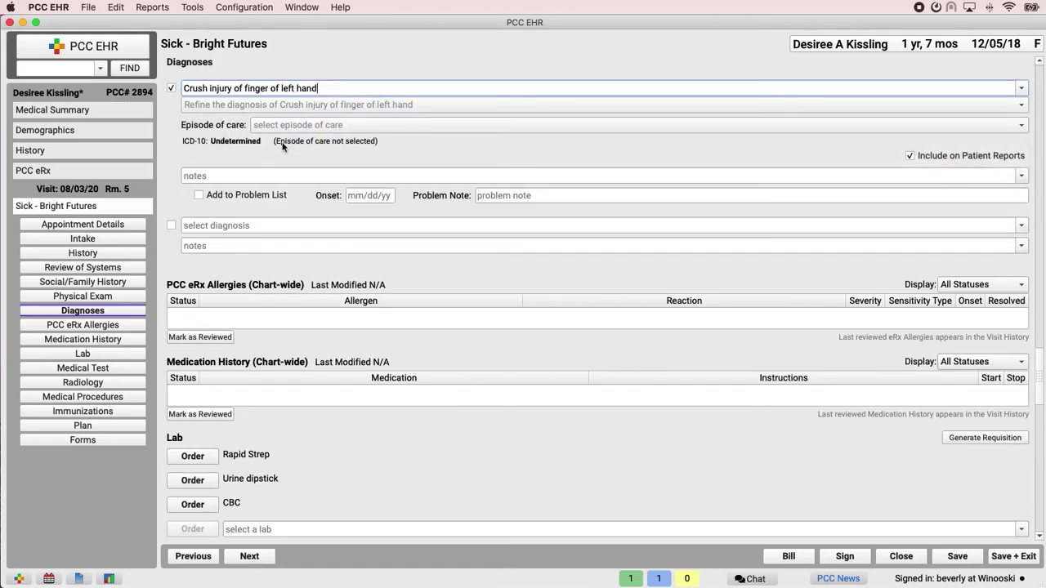
click(302, 106)
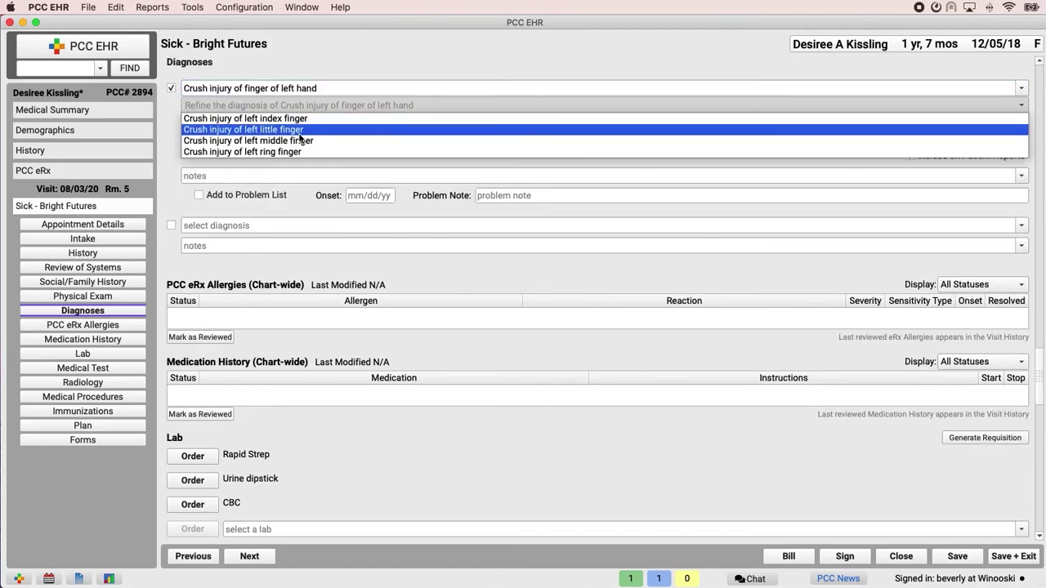
click(298, 130)
click(299, 108)
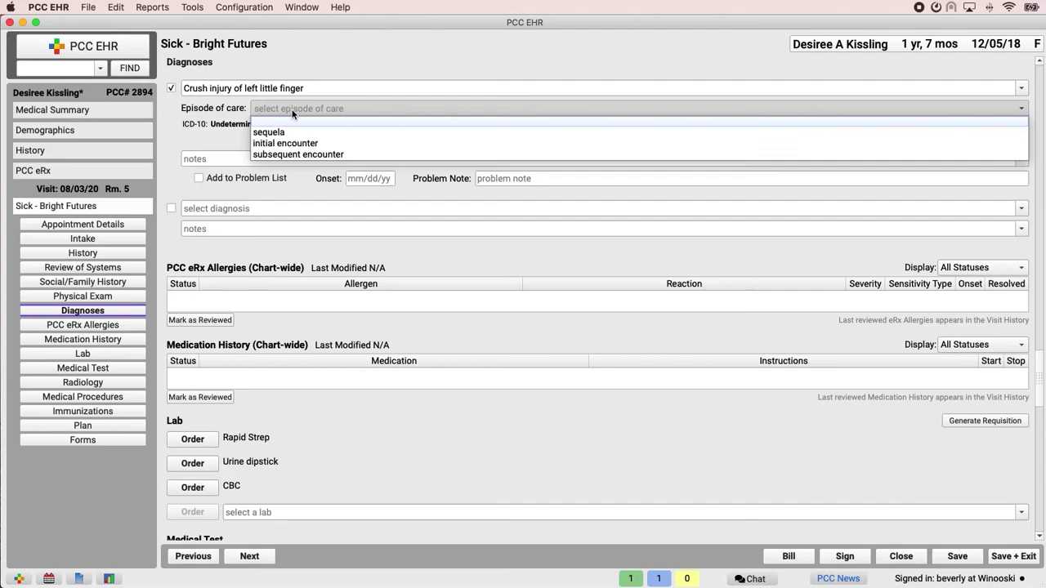
click(294, 144)
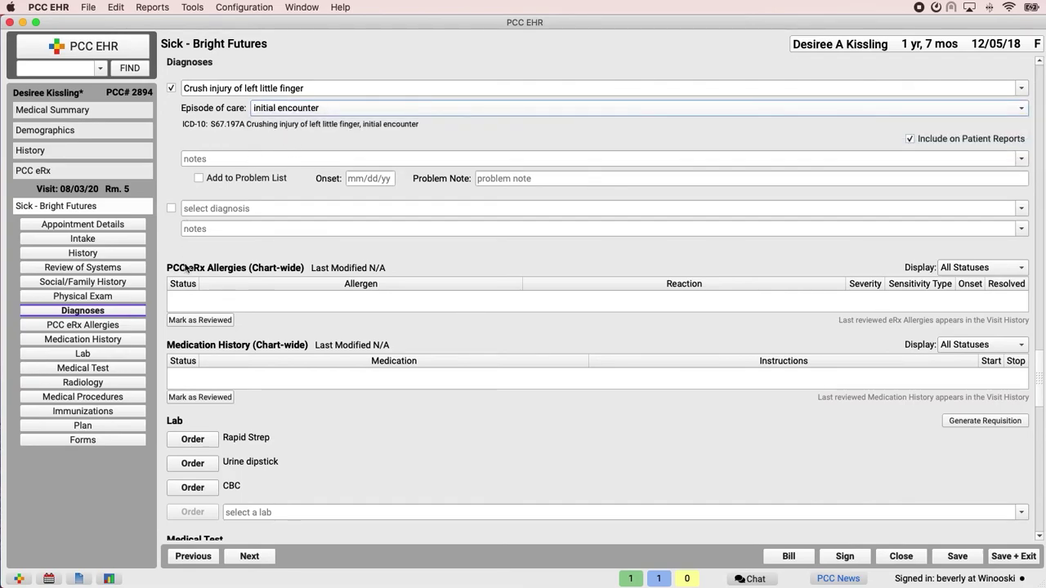
Order X-Ray finger(s) min 2 views, save the chart, and open the radiology requisition form.
click(82, 382)
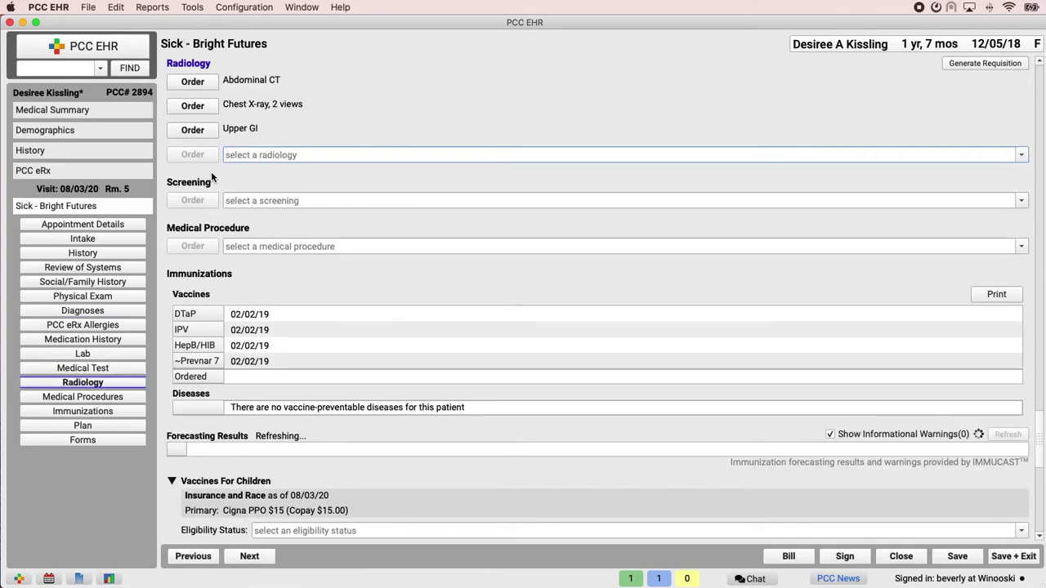
click(257, 154)
text(finger)
click(245, 167)
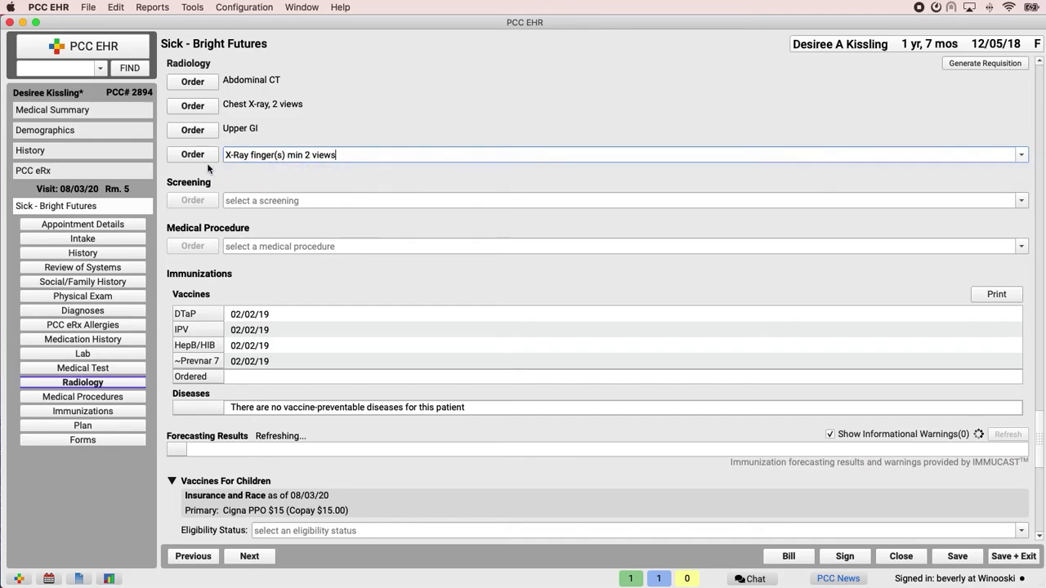
click(192, 155)
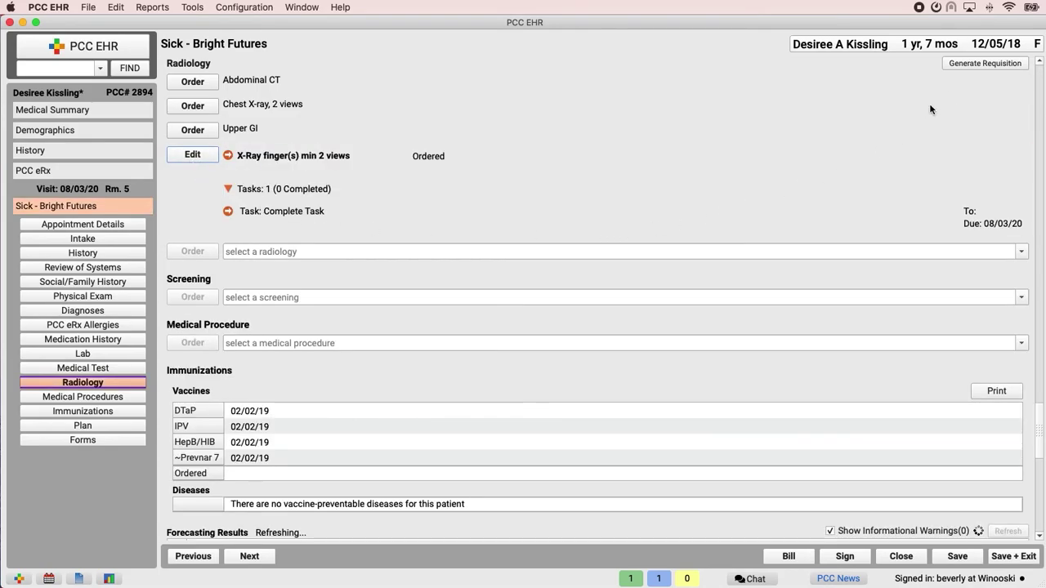
click(980, 64)
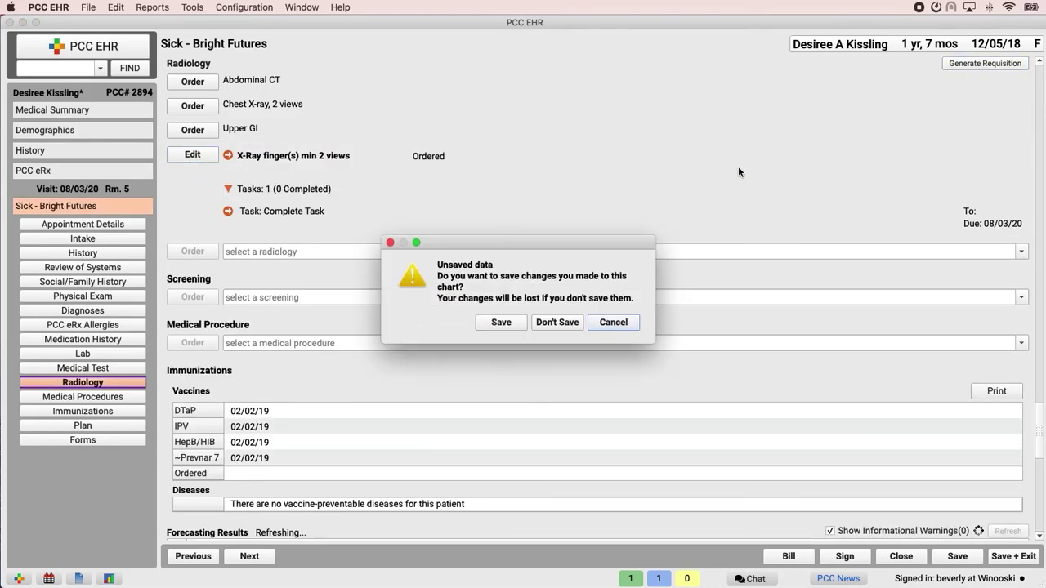
click(497, 321)
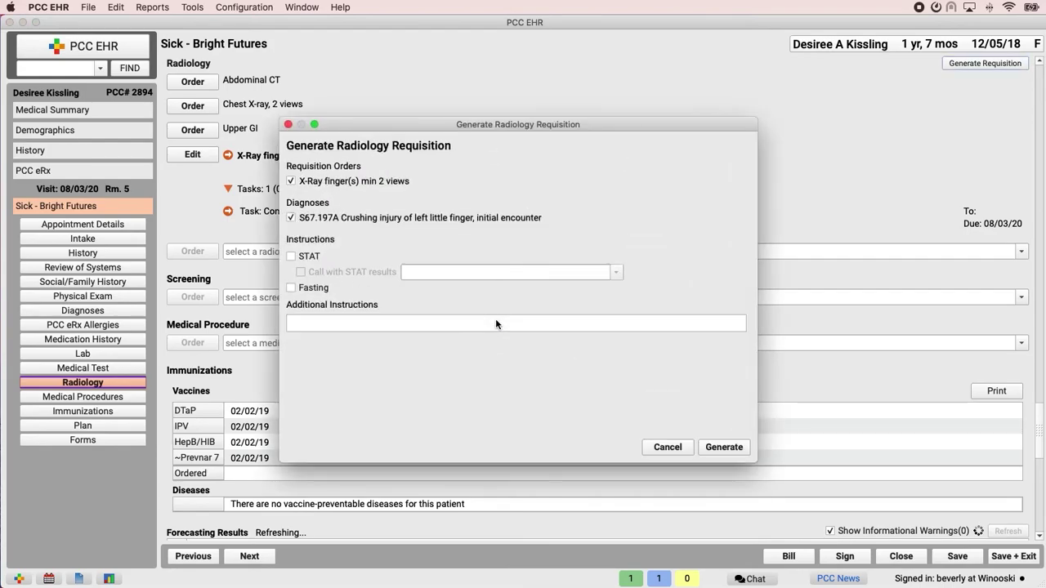
Mark the requisition STAT with call-back to Beagle Pediatrics - New North End, then generate it.
click(292, 260)
click(301, 272)
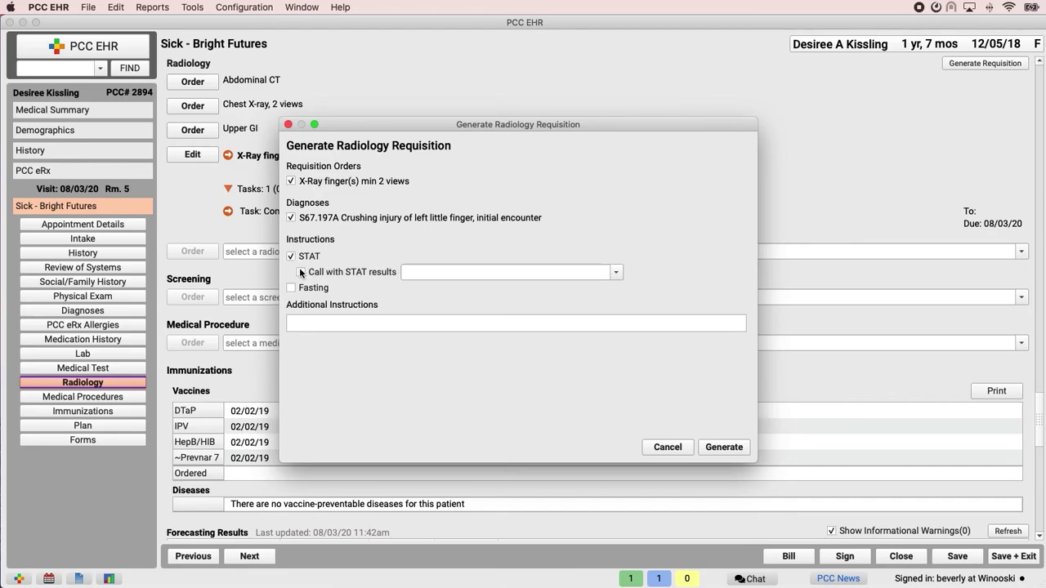
click(617, 272)
click(565, 319)
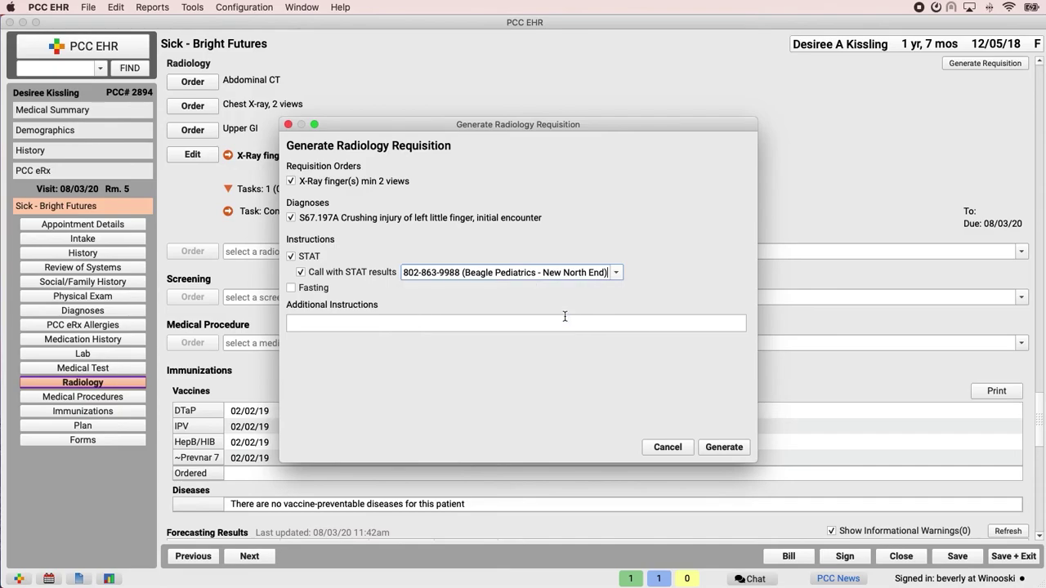
click(719, 449)
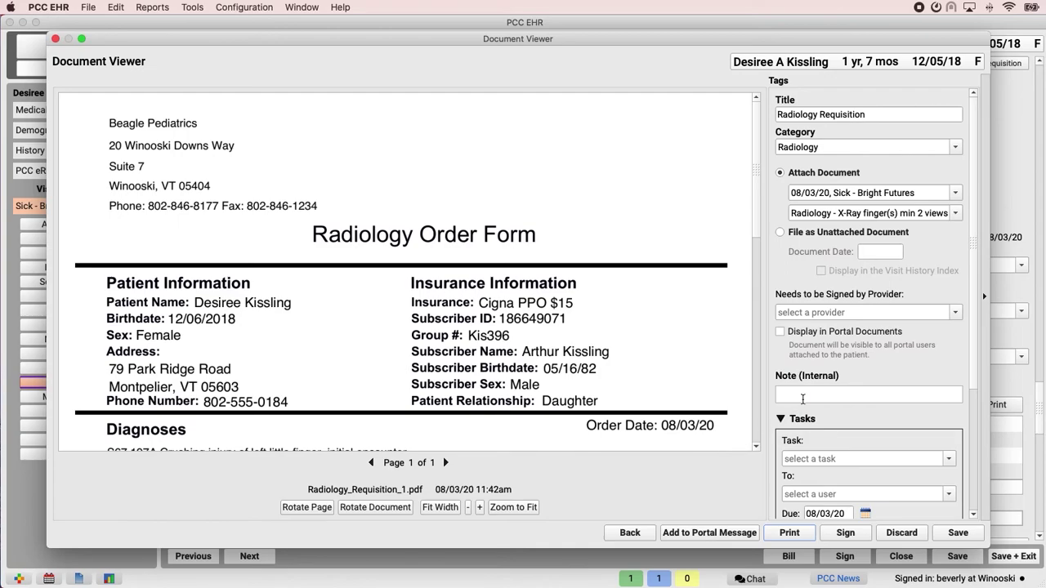
Mark the Radiology Requisition to display in Portal Documents and save it.
click(780, 331)
click(956, 533)
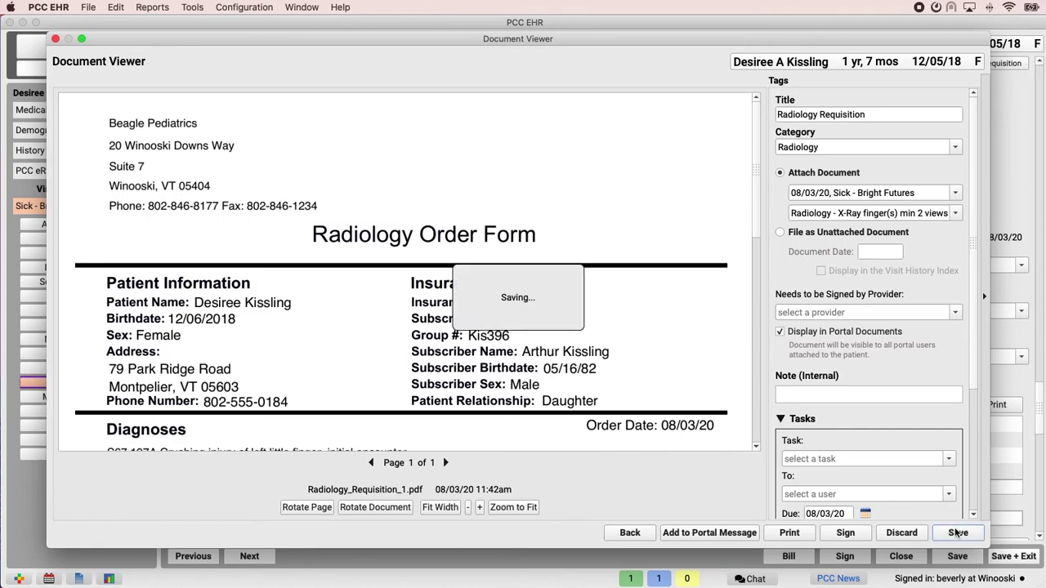